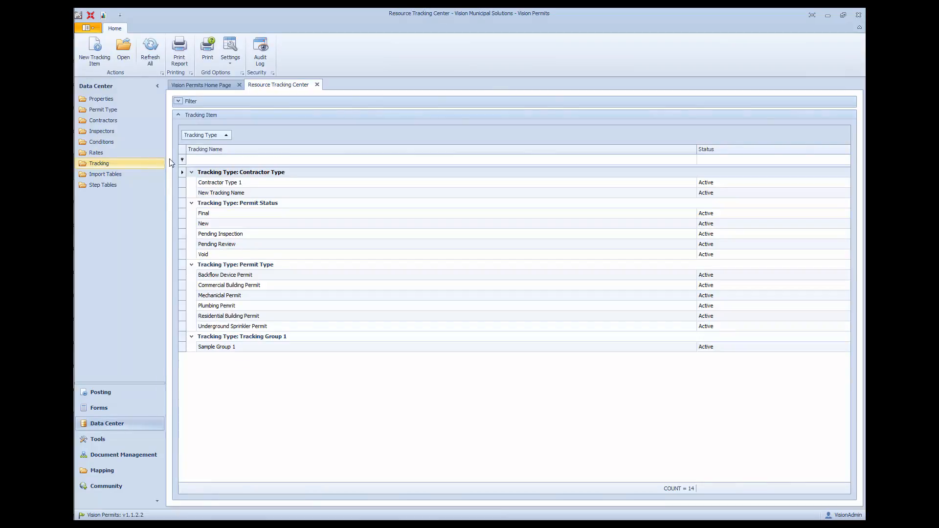
Create a tracking item of type Permits - Permit Type named Deck Permit, and save and close it
{"action": "left_click", "coordinate": [95, 61]}
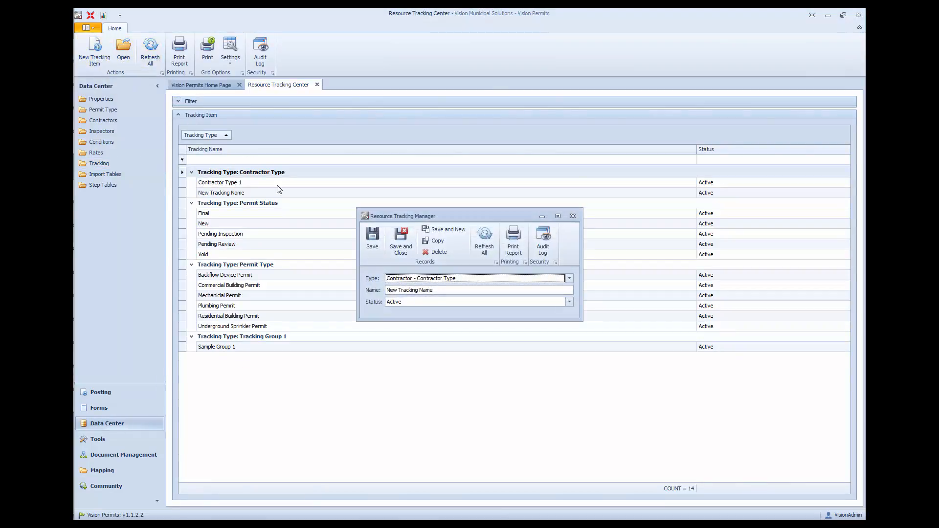
{"action": "left_click", "coordinate": [456, 280]}
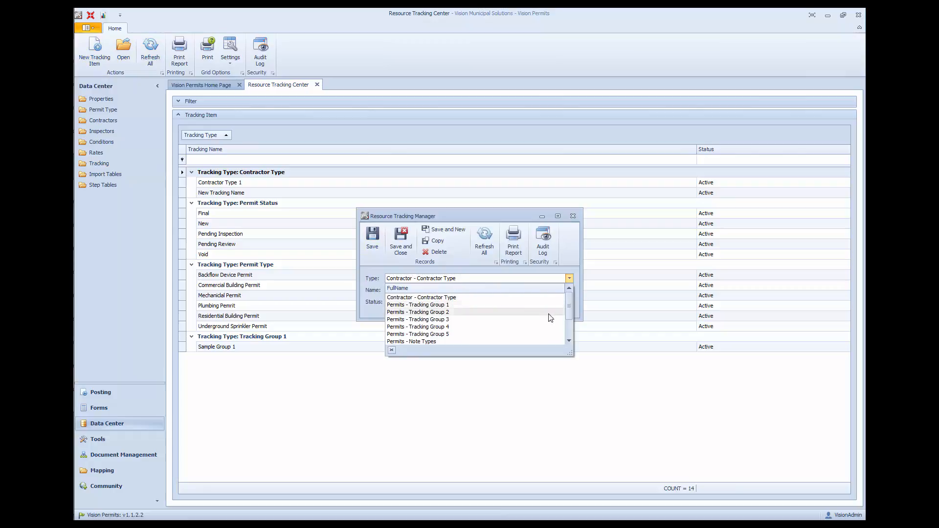
{"action": "left_click", "coordinate": [570, 342]}
{"action": "left_click", "coordinate": [569, 342]}
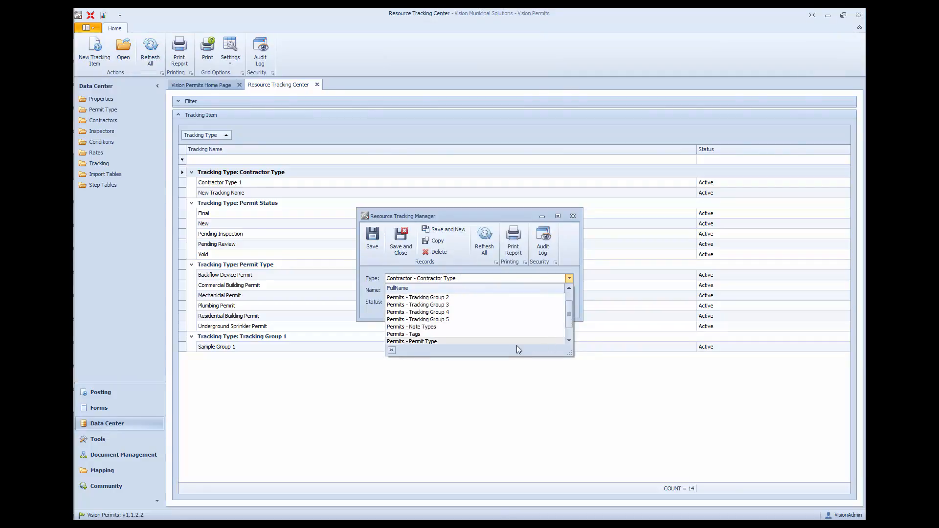
{"action": "left_click", "coordinate": [432, 341]}
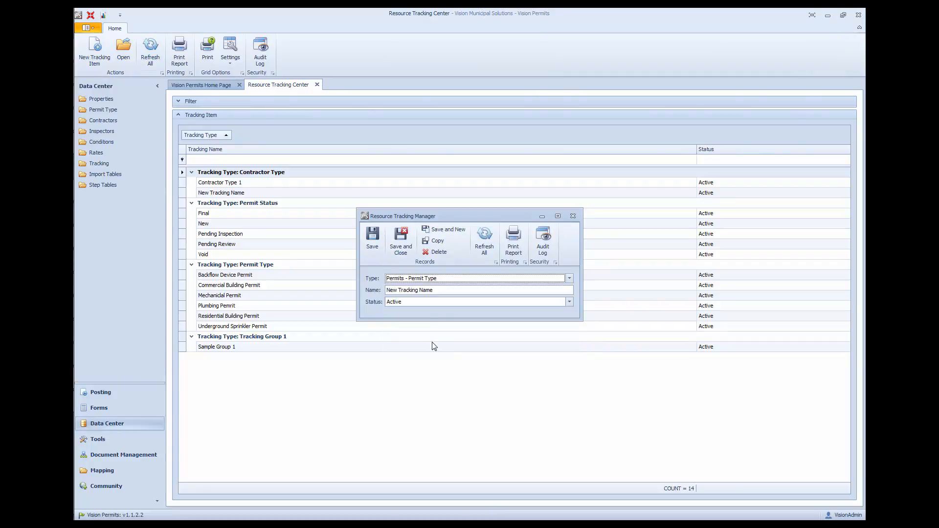
{"action": "key", "text": "Tab"}
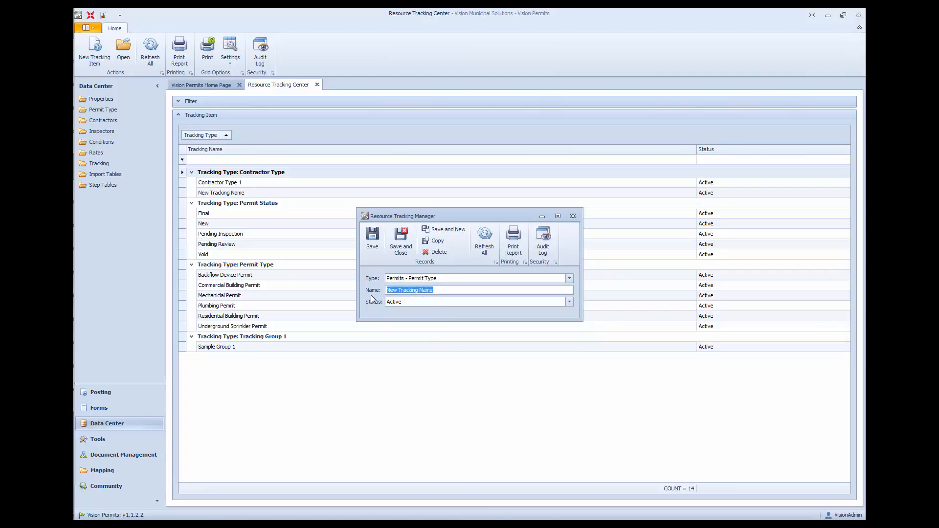
{"action": "type", "text": "Deck Permit"}
{"action": "left_click", "coordinate": [401, 239]}
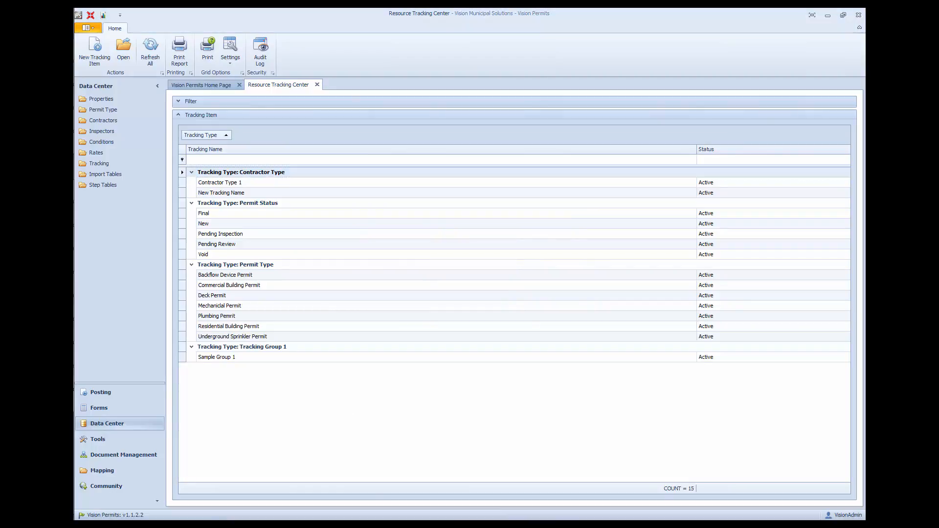
Start a new record in the permit type center and assign it the Deck Permit type
{"action": "left_click", "coordinate": [93, 113]}
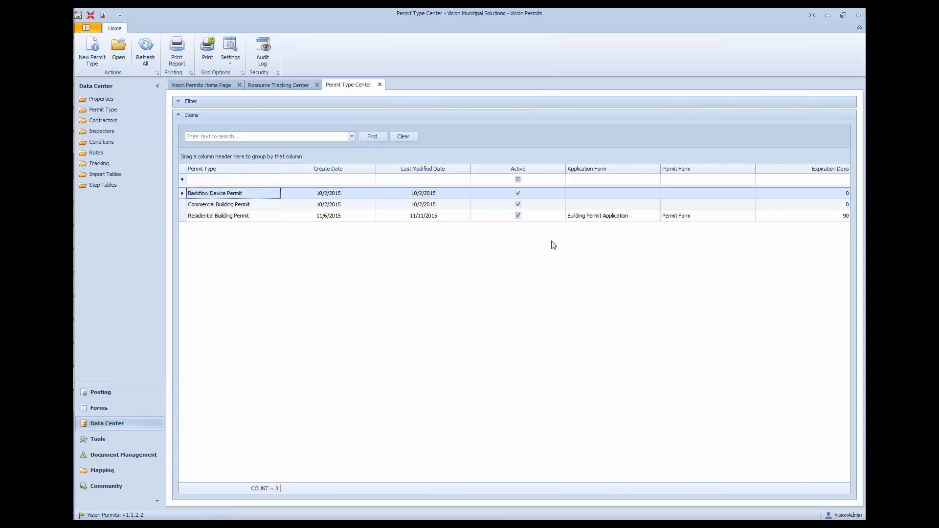
{"action": "left_click", "coordinate": [98, 59]}
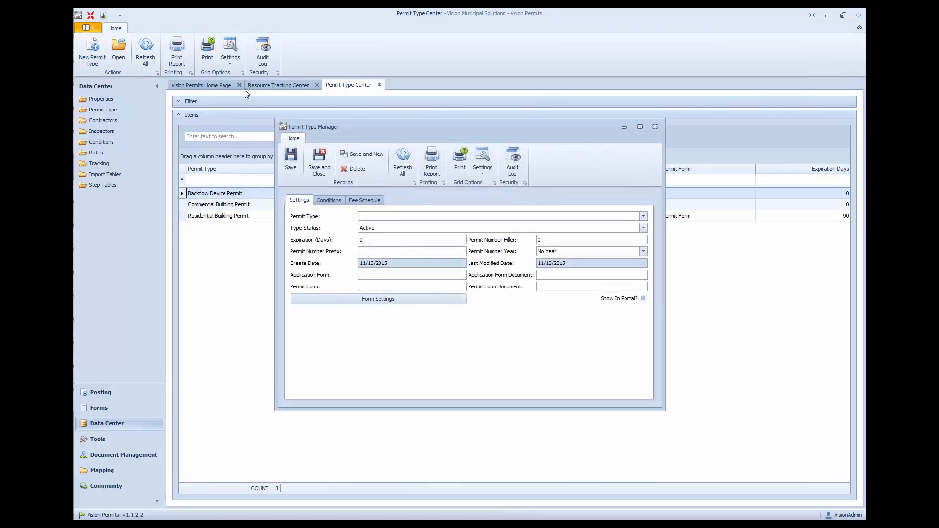
{"action": "left_click", "coordinate": [395, 216]}
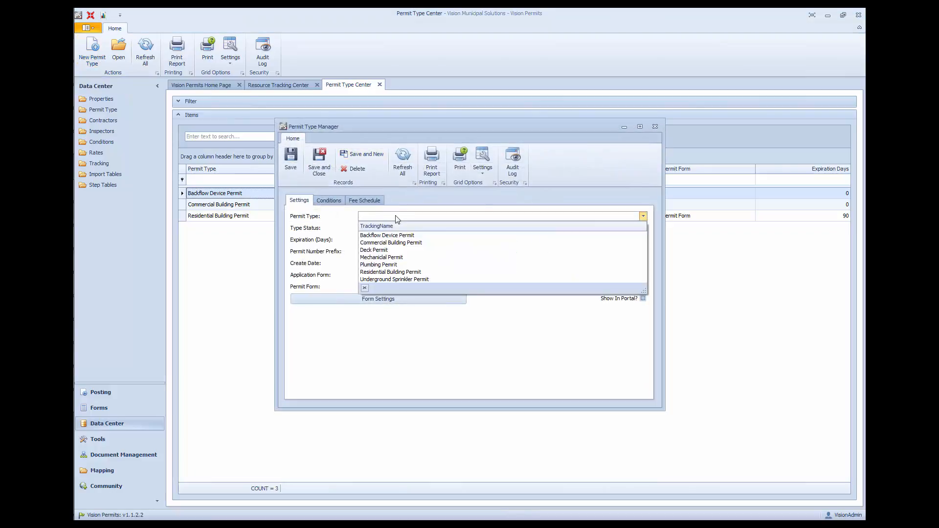
{"action": "left_click", "coordinate": [394, 250]}
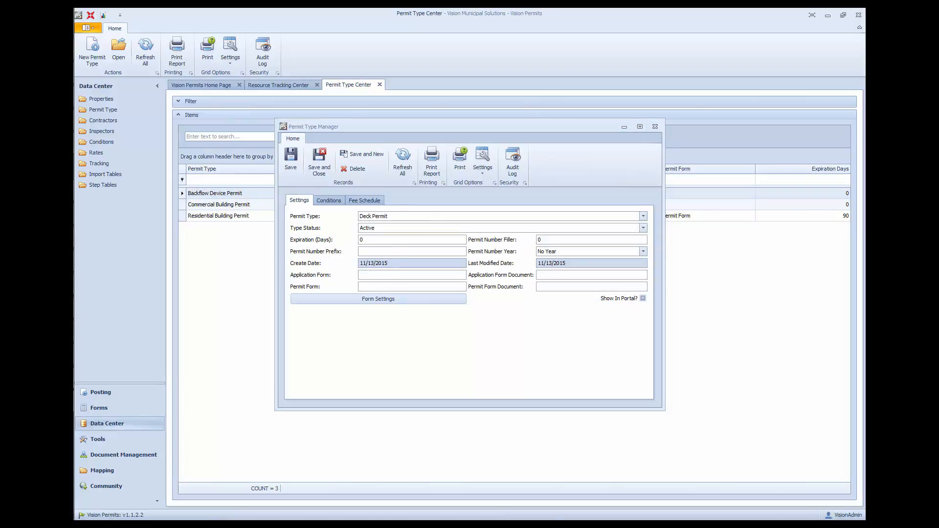
Set the deck permit's expiration to 60 days, its number prefix to DK and its number year to Four Digit Year
{"action": "left_click", "coordinate": [406, 239]}
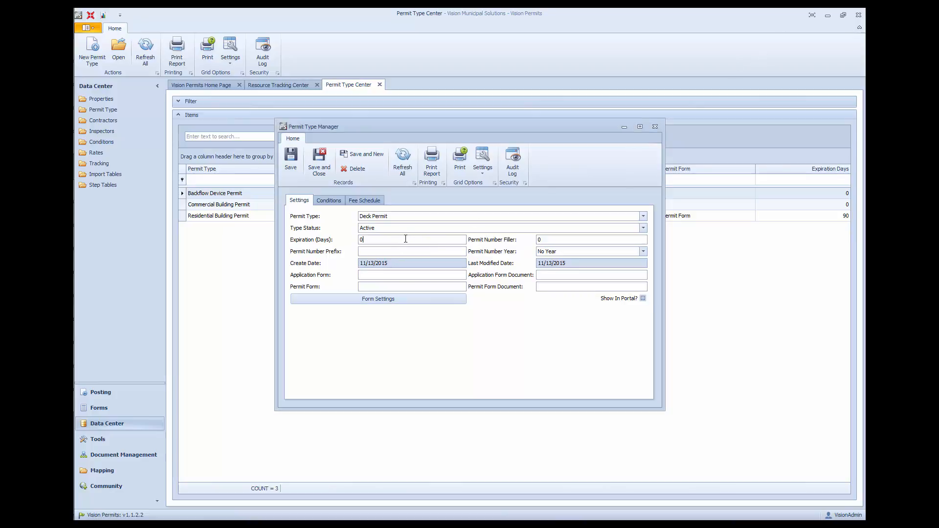
{"action": "double_click", "coordinate": [405, 239]}
{"action": "left_click", "coordinate": [565, 242]}
{"action": "left_click", "coordinate": [541, 239]}
{"action": "left_click", "coordinate": [457, 252]}
{"action": "left_click", "coordinate": [595, 252]}
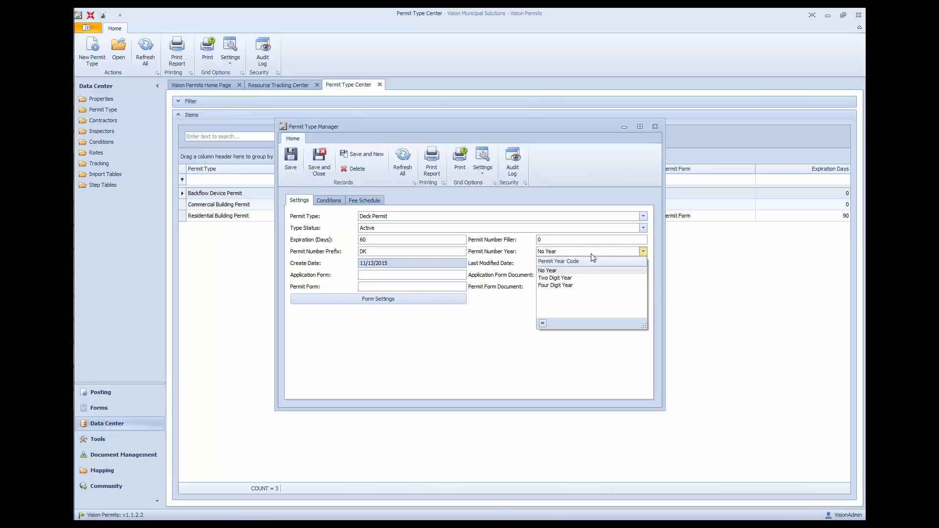
{"action": "left_click", "coordinate": [557, 285]}
{"action": "left_click", "coordinate": [548, 240]}
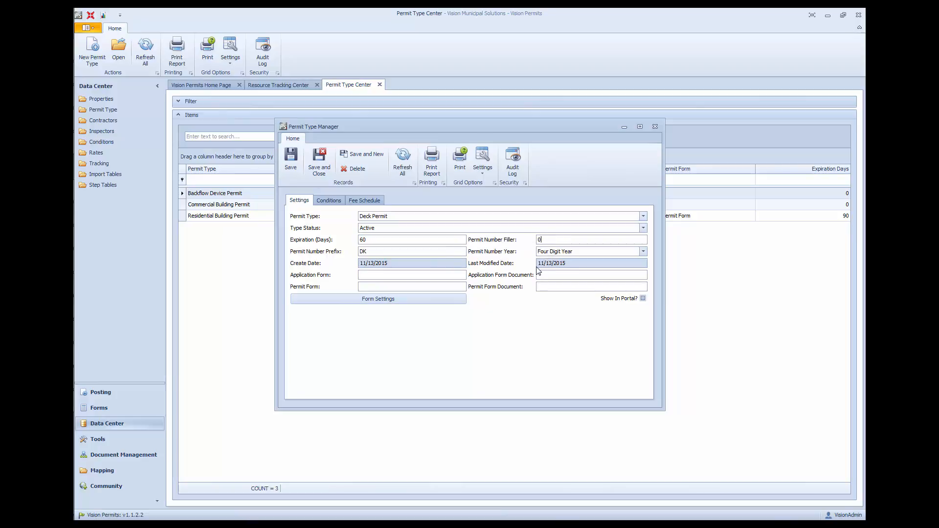
Enter Building Permit Application as the application form and Building Permit as the permit form, and save the record
{"action": "left_click", "coordinate": [439, 286]}
{"action": "left_click", "coordinate": [431, 278]}
{"action": "type", "text": "Building Permit ApplicationBuilding Perm"}
{"action": "left_click", "coordinate": [559, 284]}
{"action": "left_click", "coordinate": [290, 159]}
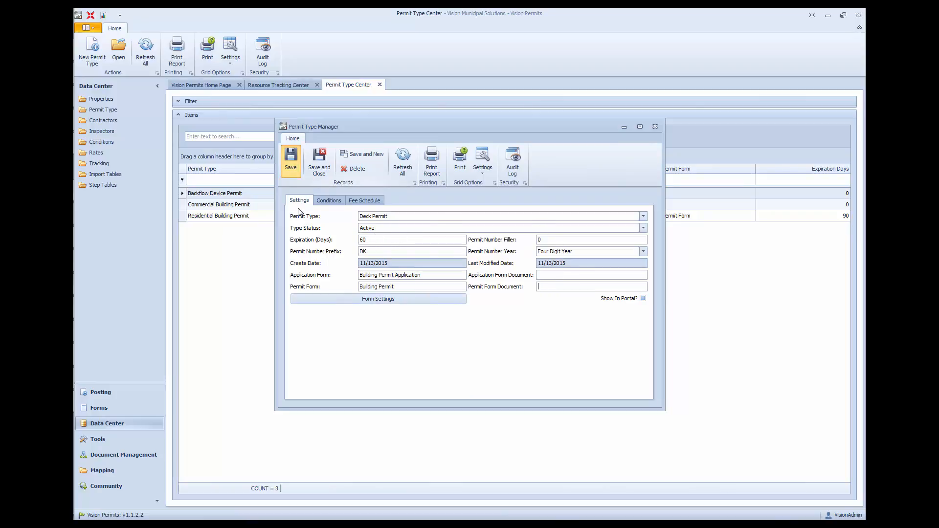
Add two condition rows to the deck permit and set the first to Site with action type Error
{"action": "left_click", "coordinate": [327, 201]}
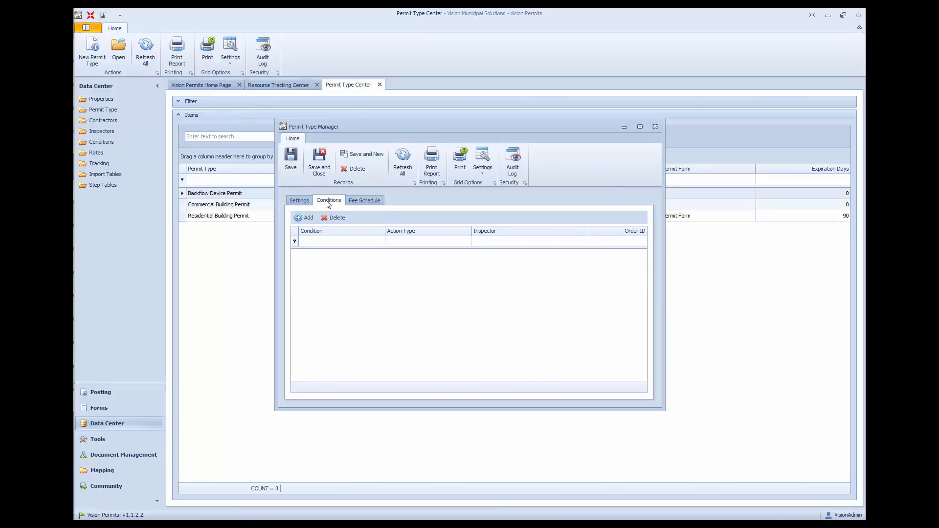
{"action": "left_click", "coordinate": [304, 220]}
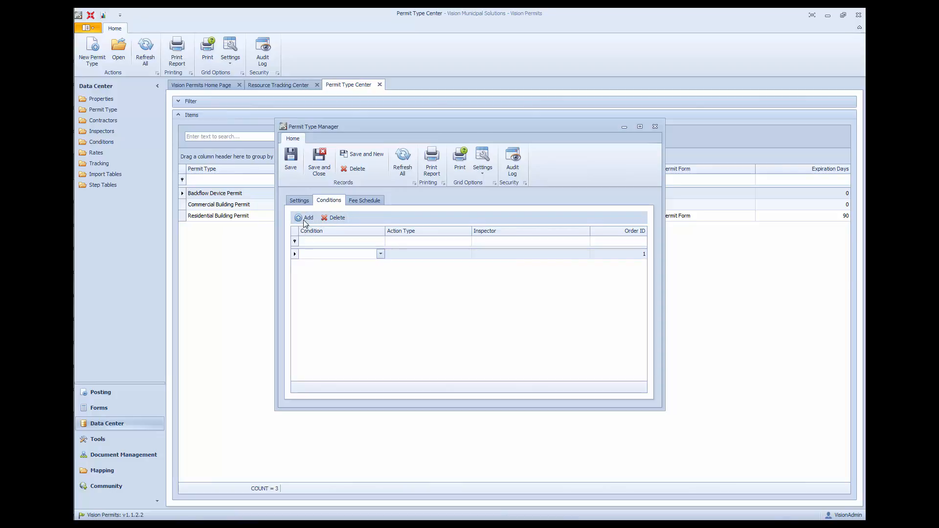
{"action": "left_click", "coordinate": [305, 221]}
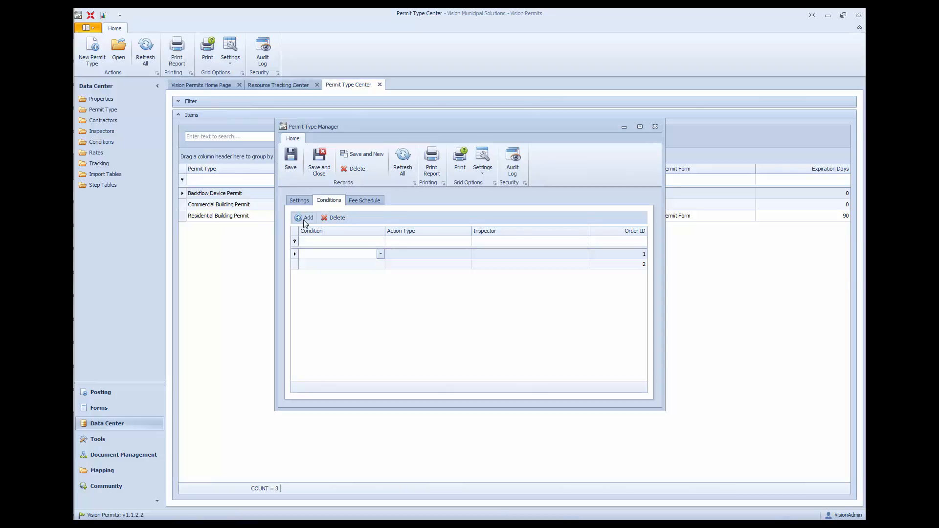
{"action": "left_click", "coordinate": [357, 258]}
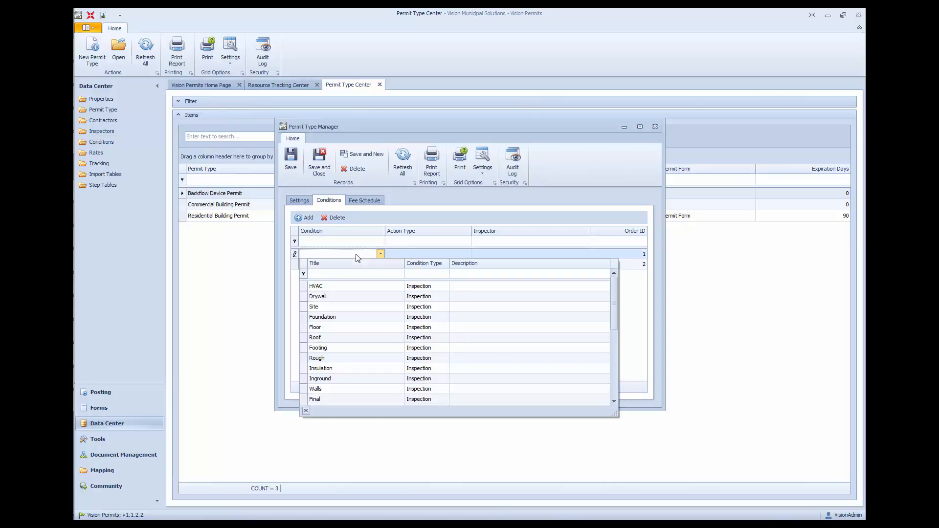
{"action": "left_click", "coordinate": [367, 307]}
{"action": "left_click", "coordinate": [417, 257]}
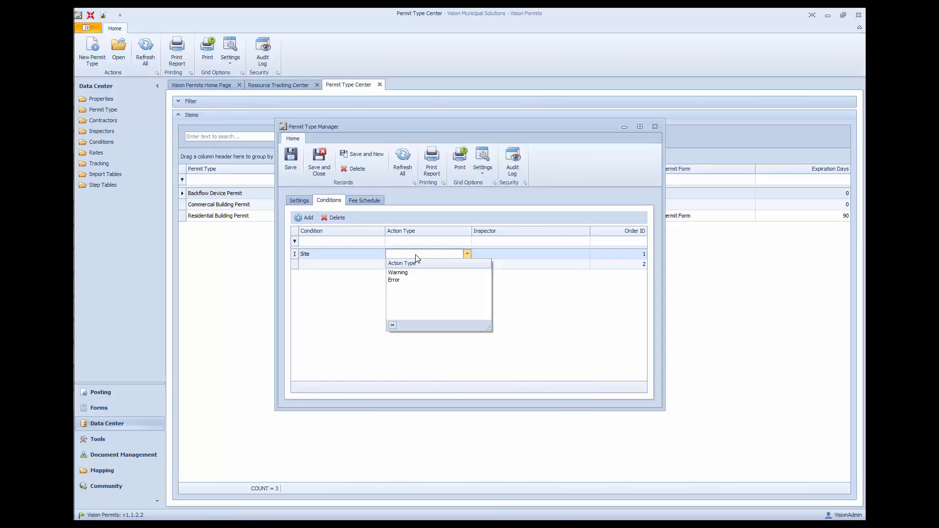
{"action": "left_click", "coordinate": [409, 280]}
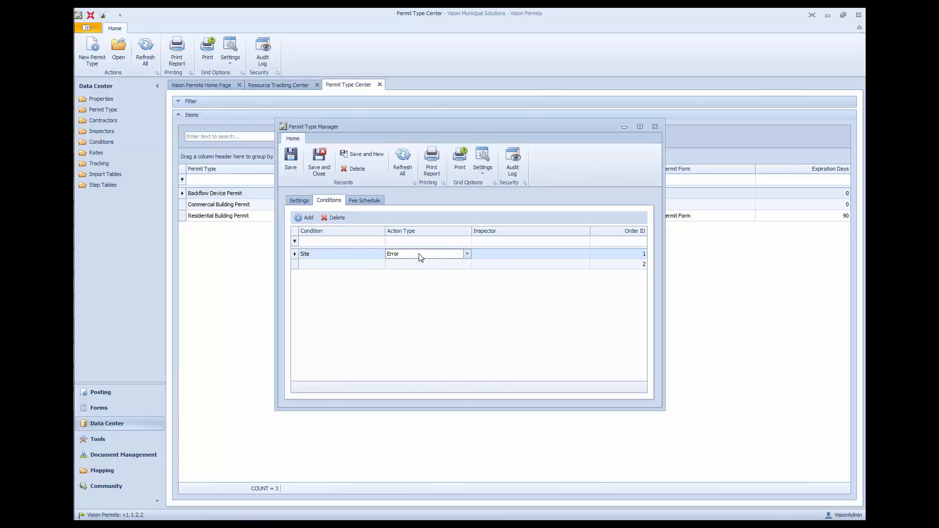
Set the second condition to Stair Details with action type Warning
{"action": "left_click", "coordinate": [350, 266]}
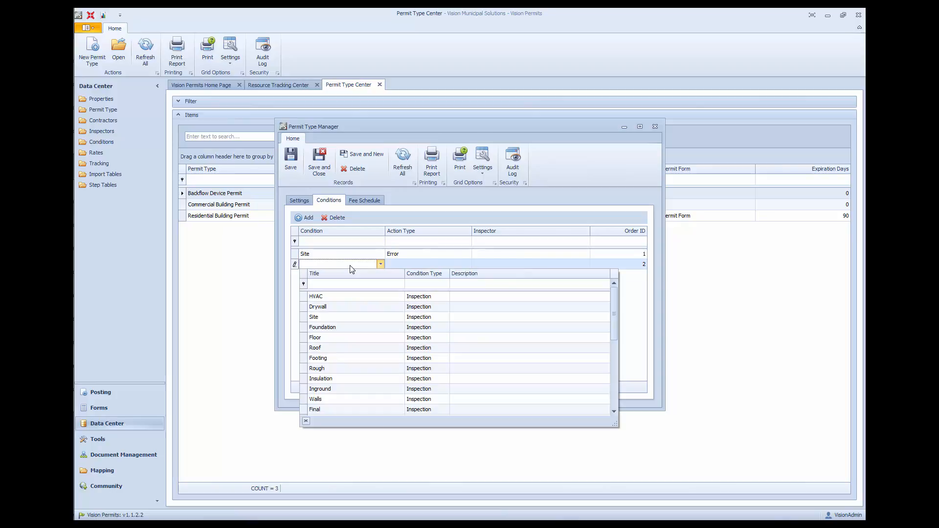
{"action": "scroll", "coordinate": [360, 315], "scroll_direction": "down", "scroll_amount": 3}
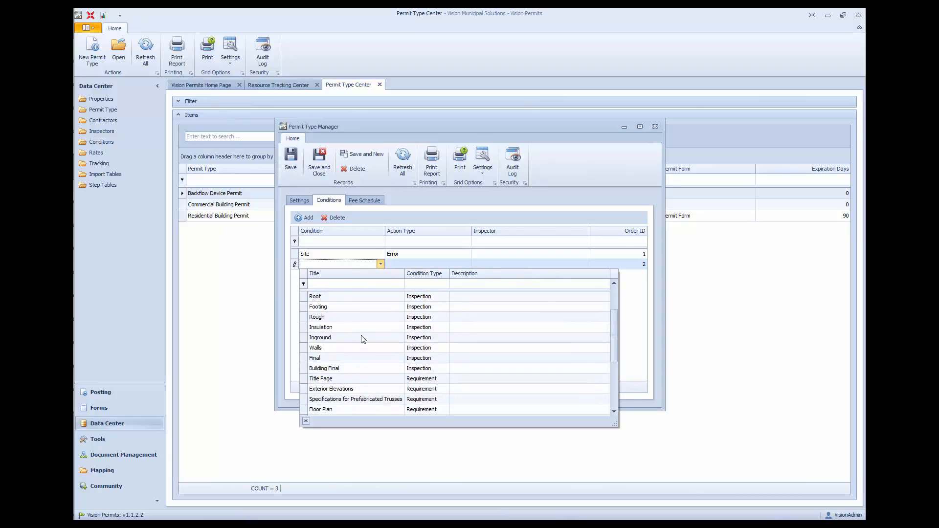
{"action": "scroll", "coordinate": [362, 340], "scroll_direction": "down", "scroll_amount": 3}
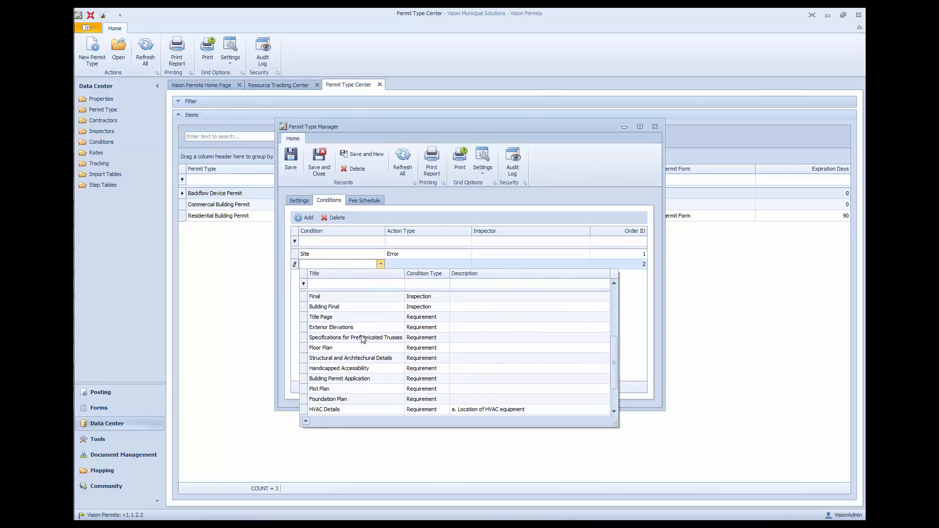
{"action": "scroll", "coordinate": [362, 338], "scroll_direction": "down", "scroll_amount": 3}
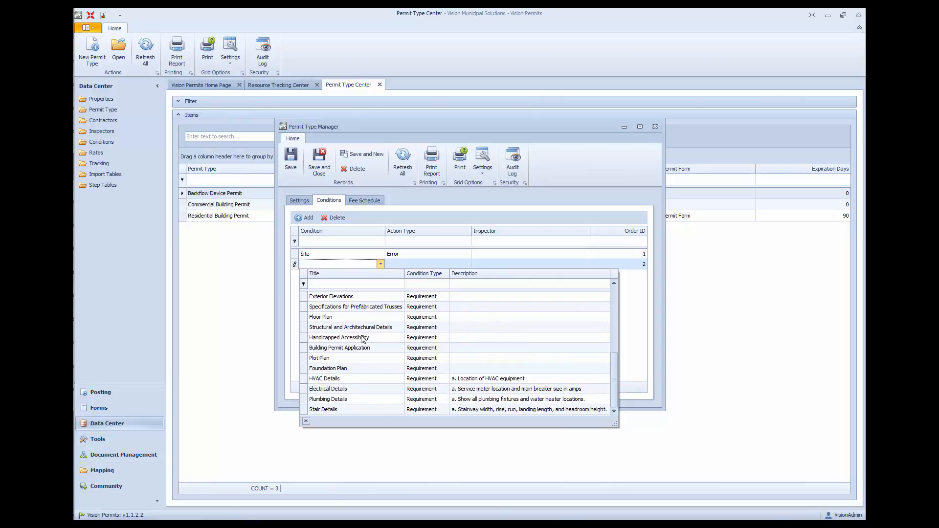
{"action": "left_click", "coordinate": [369, 409]}
{"action": "left_click", "coordinate": [414, 265]}
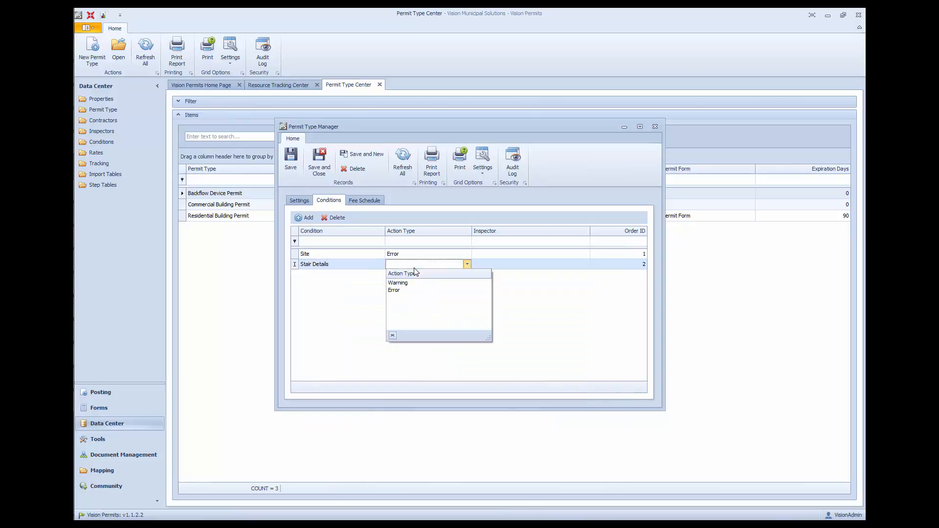
{"action": "left_click", "coordinate": [415, 290]}
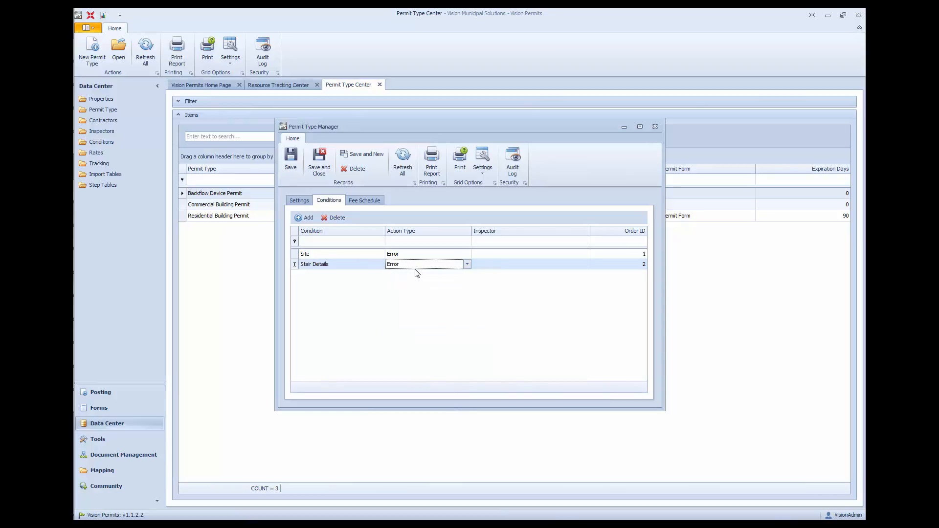
{"action": "left_click", "coordinate": [416, 264]}
{"action": "left_click", "coordinate": [412, 282]}
Add the Building Permit Fee to the deck permit's fee schedule, and save and close the permit type
{"action": "left_click", "coordinate": [364, 201]}
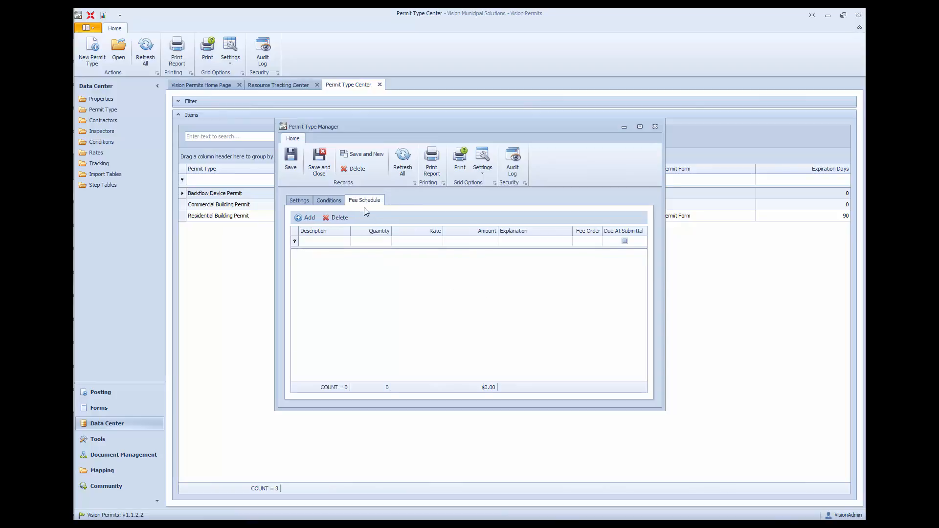
{"action": "left_click", "coordinate": [308, 218]}
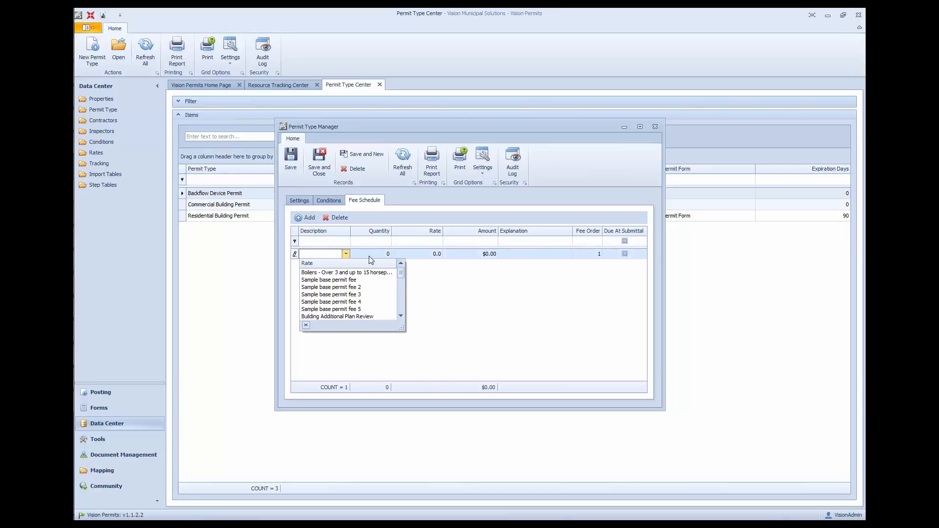
{"action": "left_click", "coordinate": [400, 316]}
{"action": "left_click", "coordinate": [401, 316]}
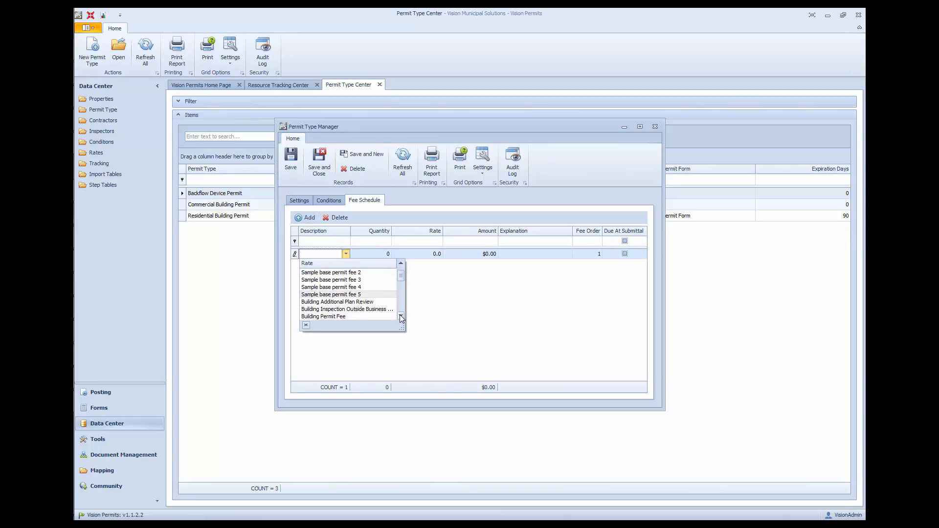
{"action": "left_click", "coordinate": [400, 315]}
{"action": "left_click", "coordinate": [400, 316]}
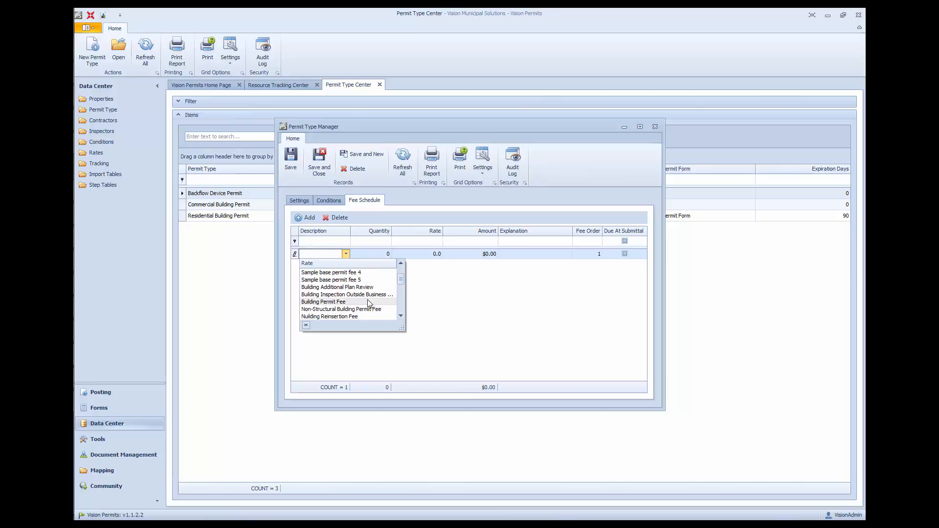
{"action": "left_click", "coordinate": [367, 302]}
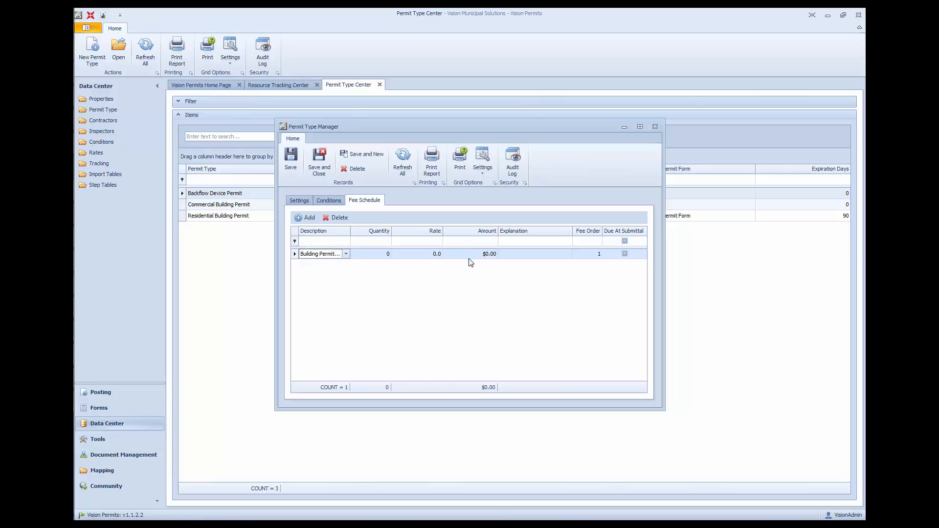
{"action": "left_click", "coordinate": [345, 254]}
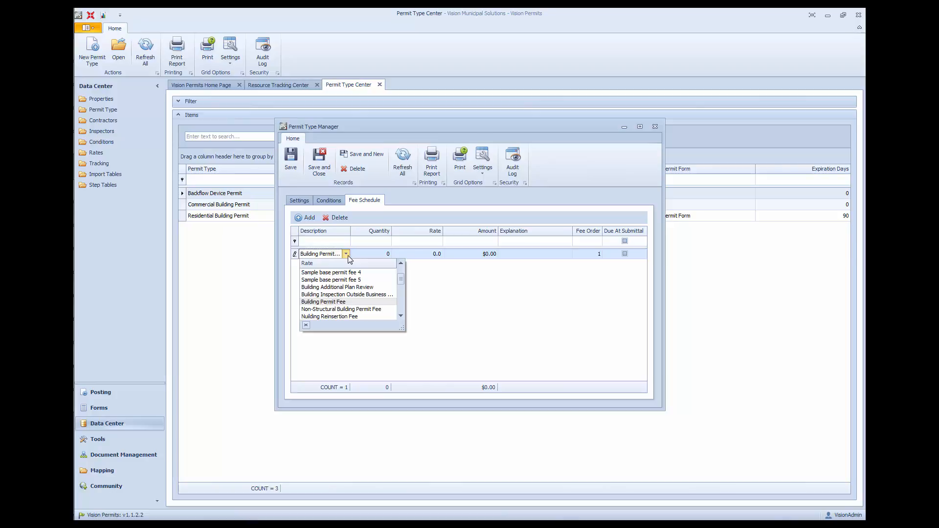
{"action": "left_click", "coordinate": [346, 255]}
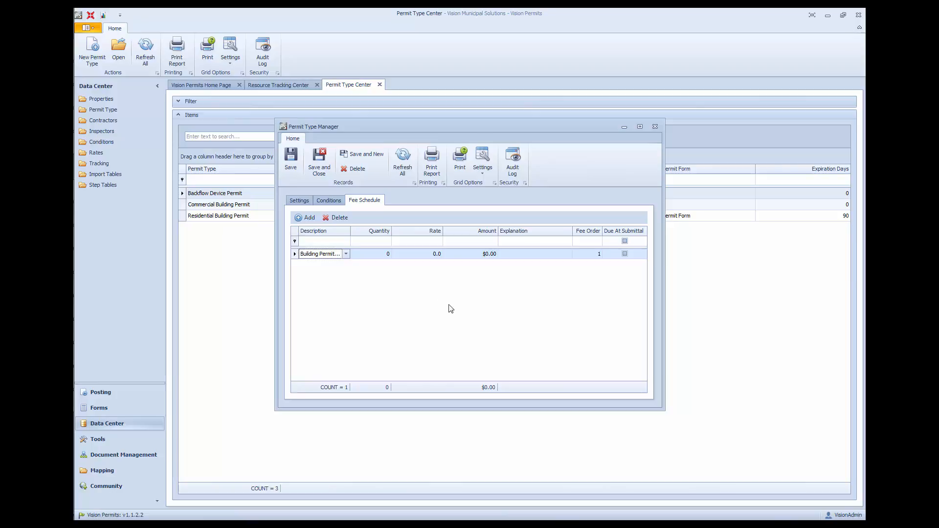
{"action": "left_click", "coordinate": [319, 159]}
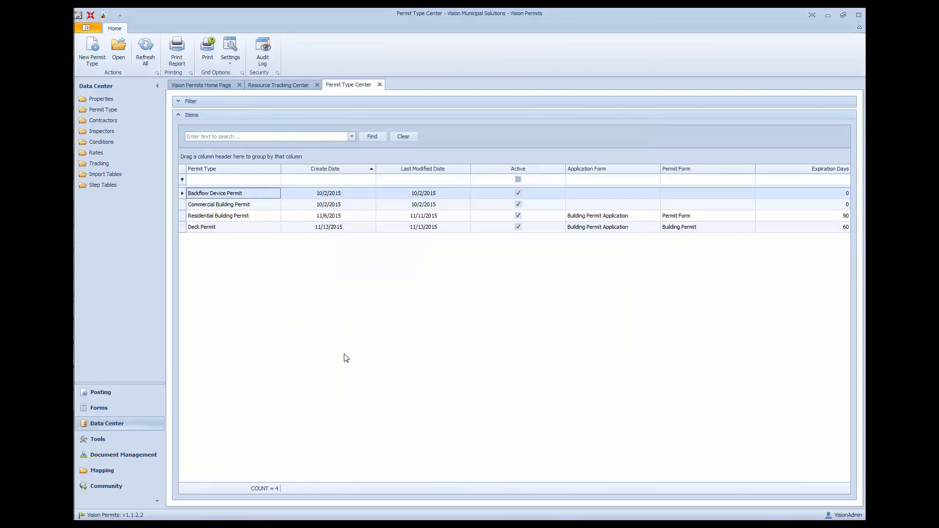